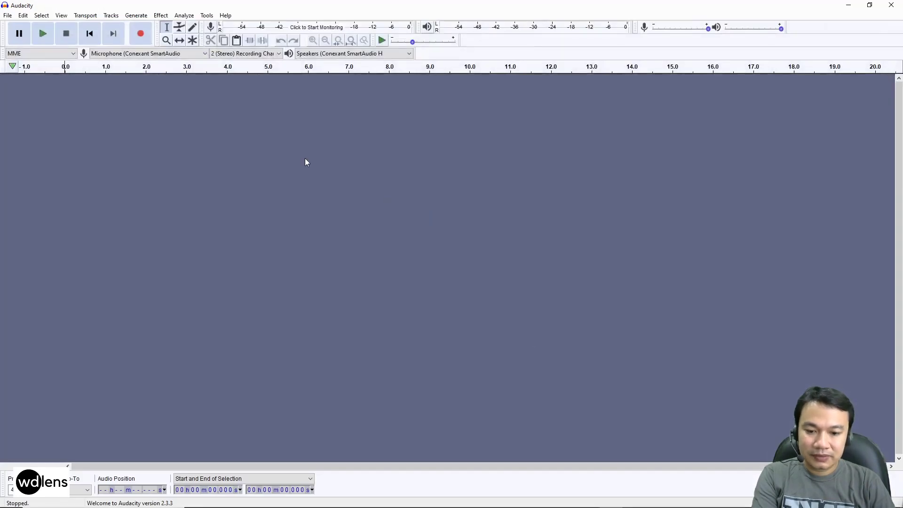
- Import the recording 200612_008.MP3 from the Audacity folder in File Explorer into an Audacity track
key(alt+Tab)
key(alt+Tab)
key(alt+Tab)
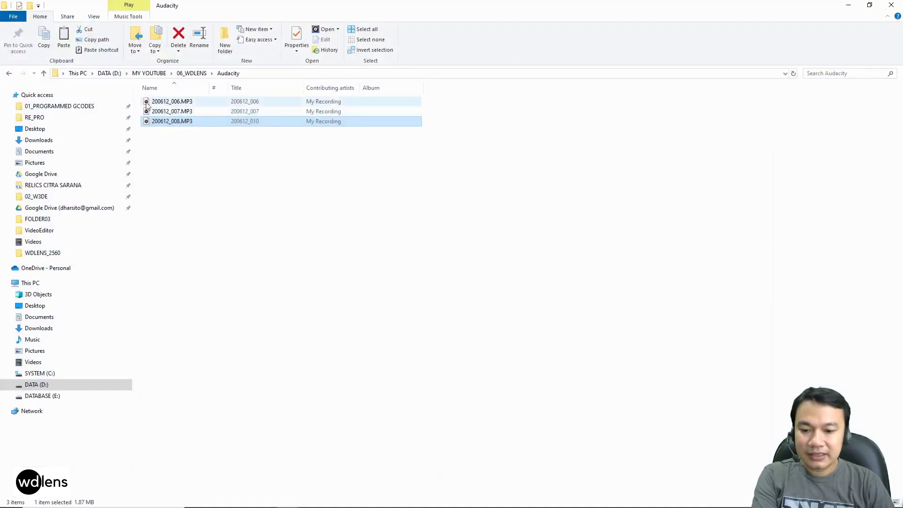
click(163, 103)
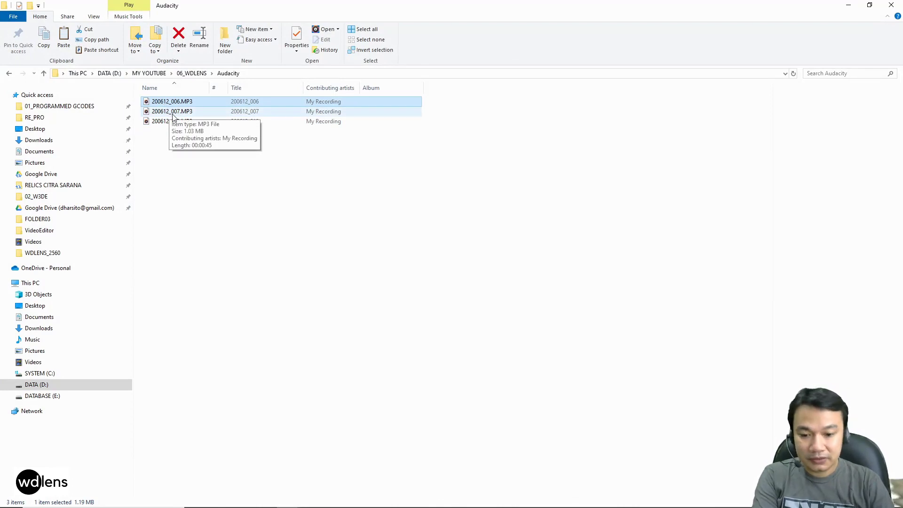
click(174, 113)
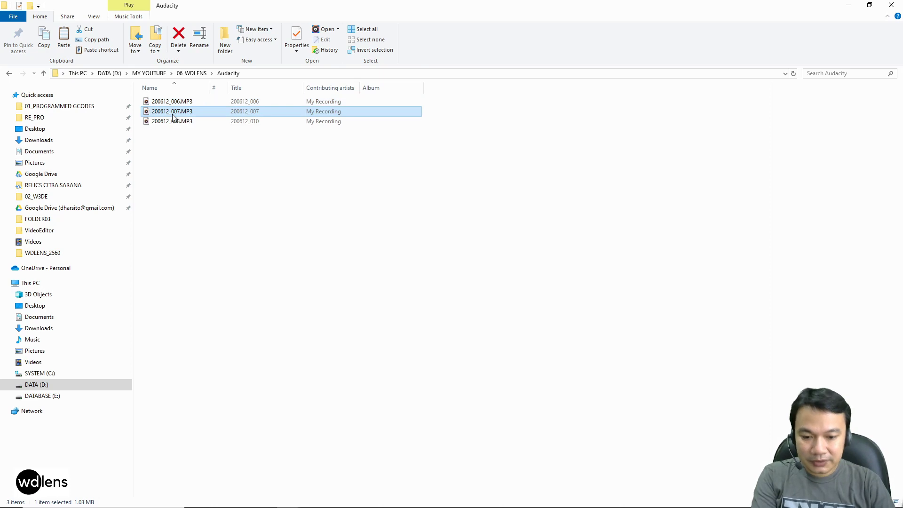
click(173, 123)
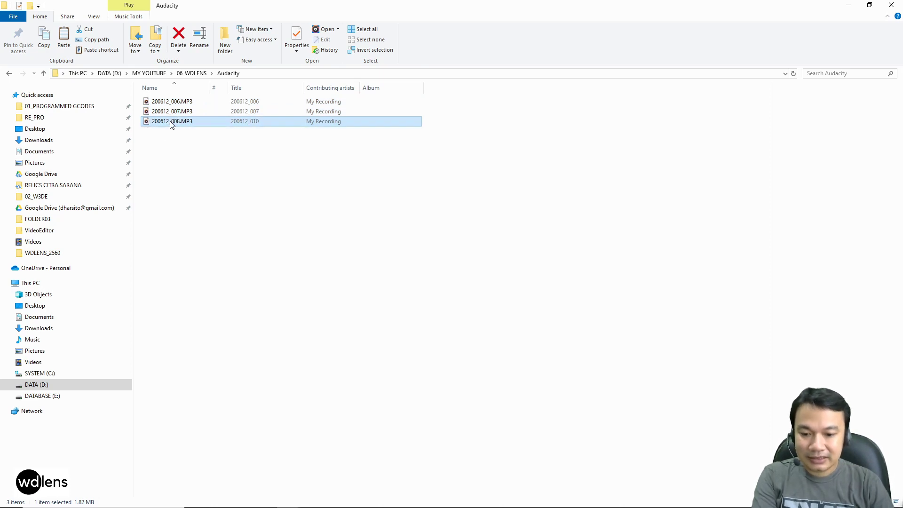
drag(170, 124, 294, 204)
key(alt+Tab)
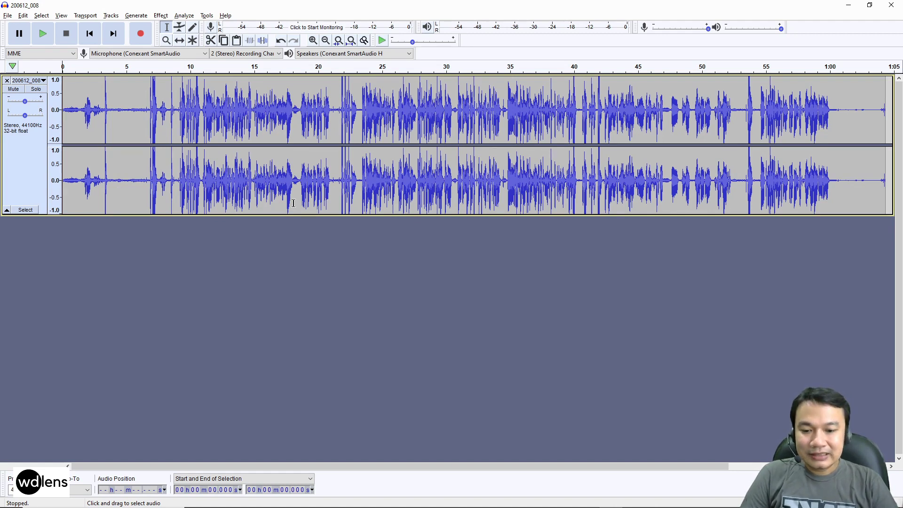
- Capture a noise profile for Noise Reduction from the quiet passage near the track's end, about 1:00.6 to 1:04.0
drag(113, 125, 147, 131)
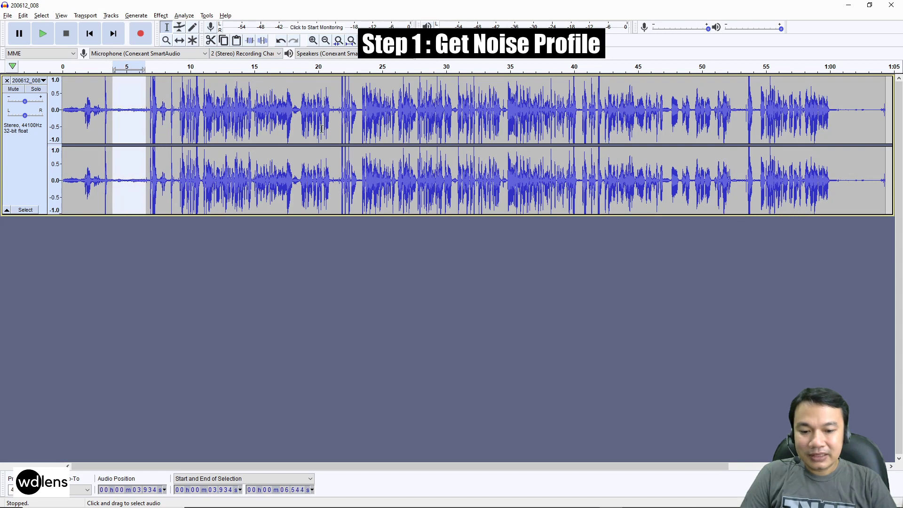
drag(839, 122, 878, 131)
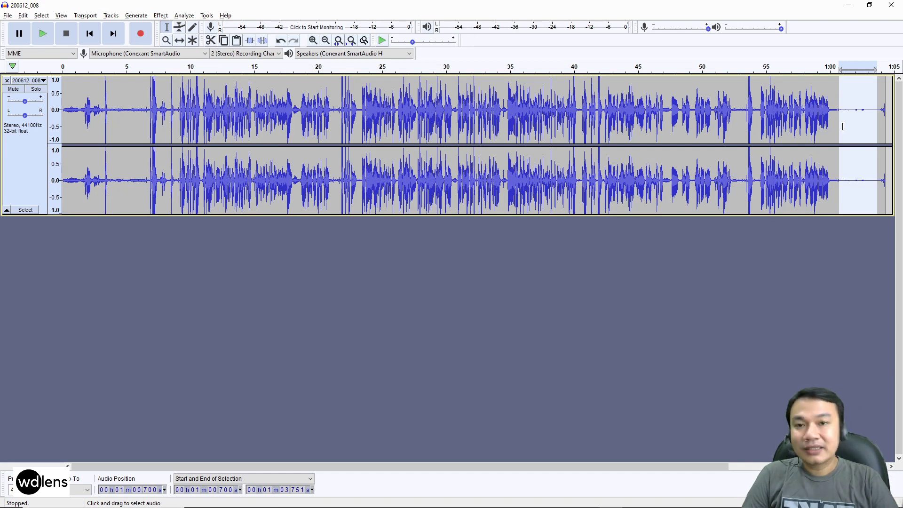
key(ctrl+shift+a)
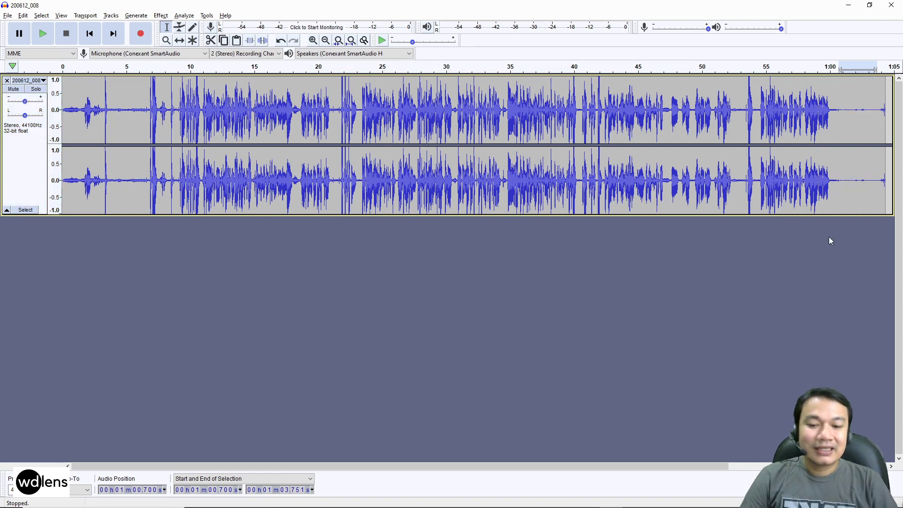
drag(115, 125, 145, 124)
drag(836, 123, 882, 122)
click(841, 128)
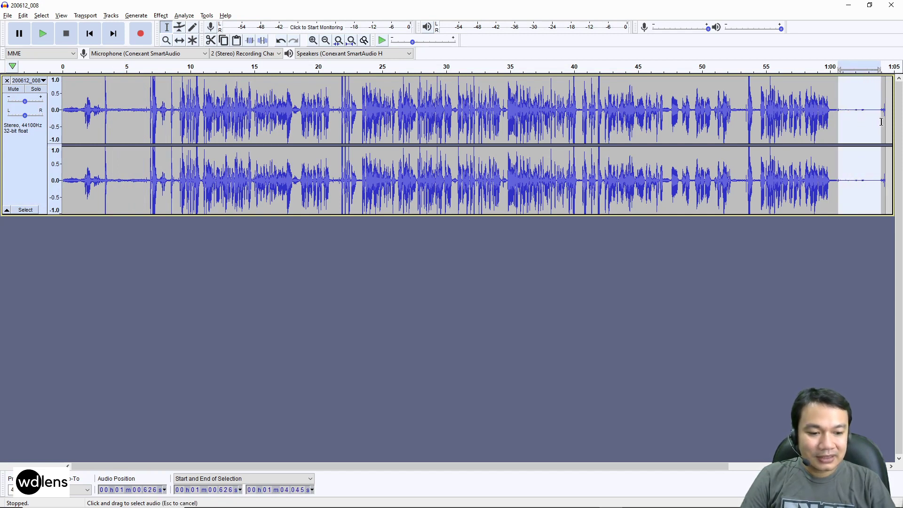
click(161, 16)
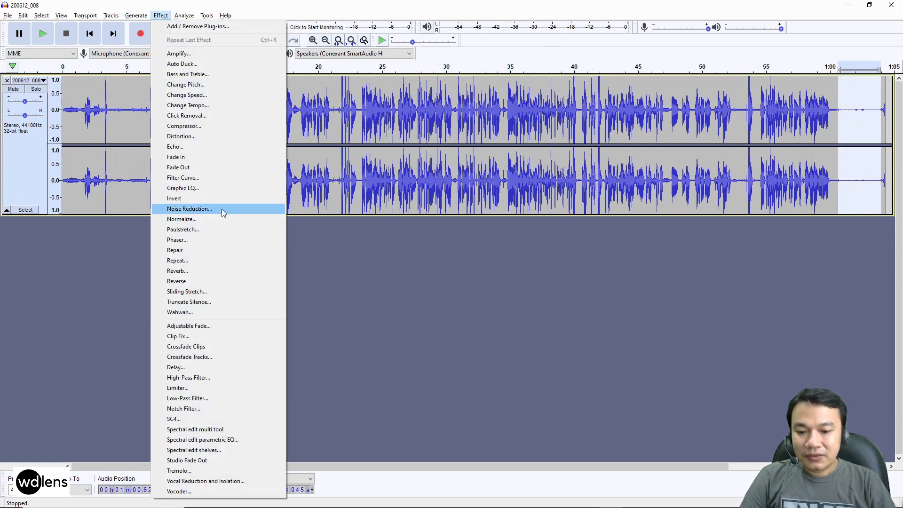
click(224, 211)
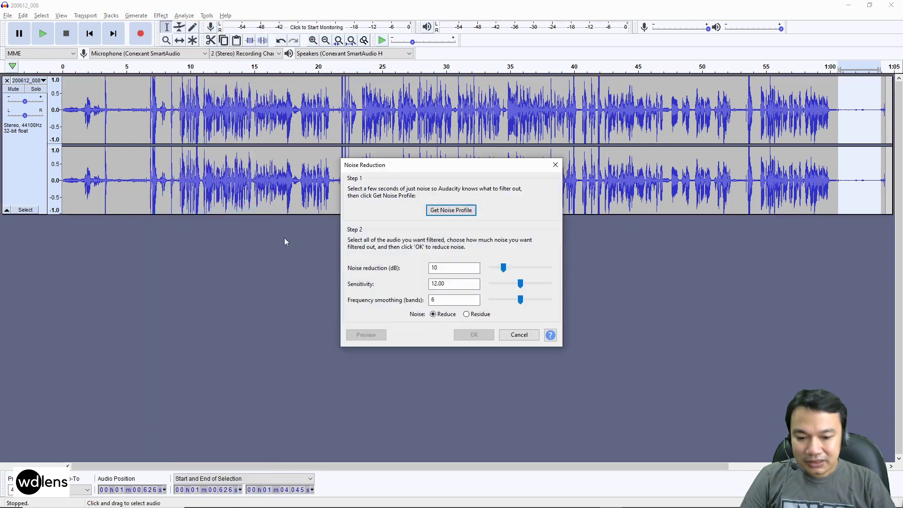
click(450, 211)
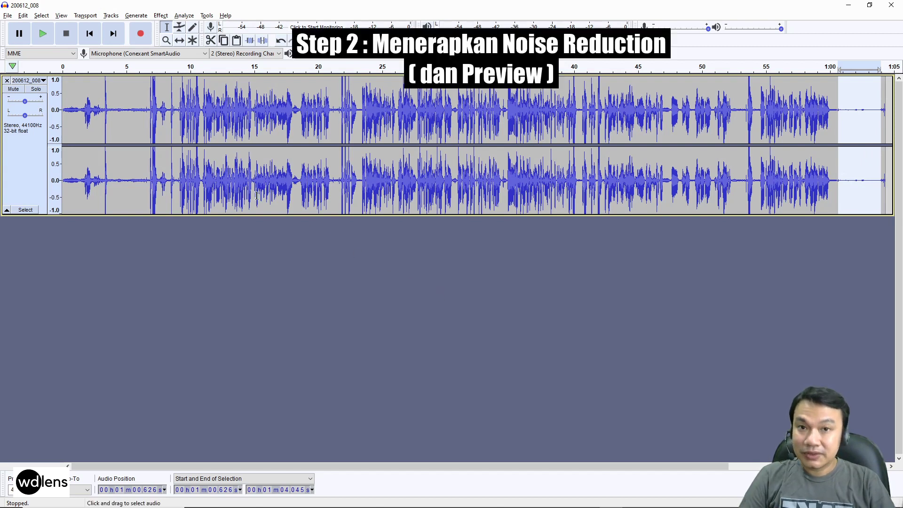
- Select the passage from about 20.1 to 23.1 seconds and play it back
drag(298, 184, 335, 186)
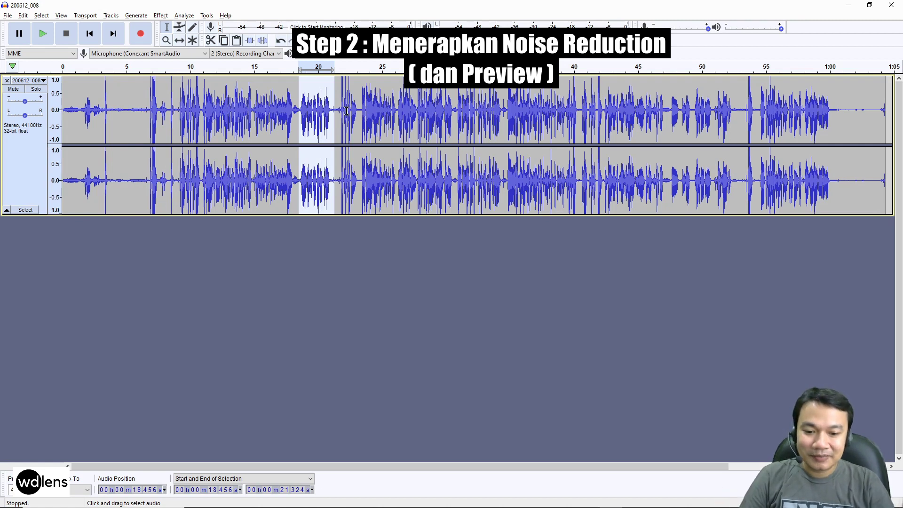
click(305, 153)
drag(321, 153, 357, 155)
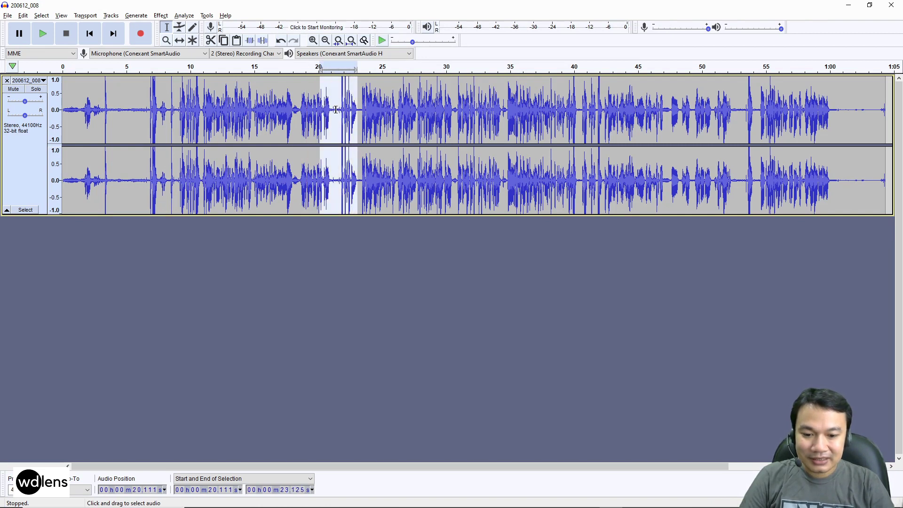
click(44, 35)
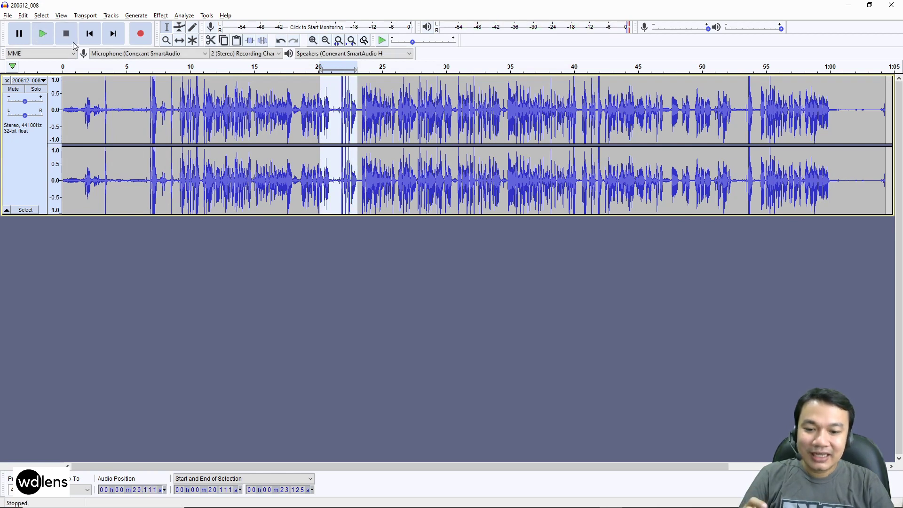
- Preview Noise Reduction on the selected passage with the noise option set to Reduce
click(161, 15)
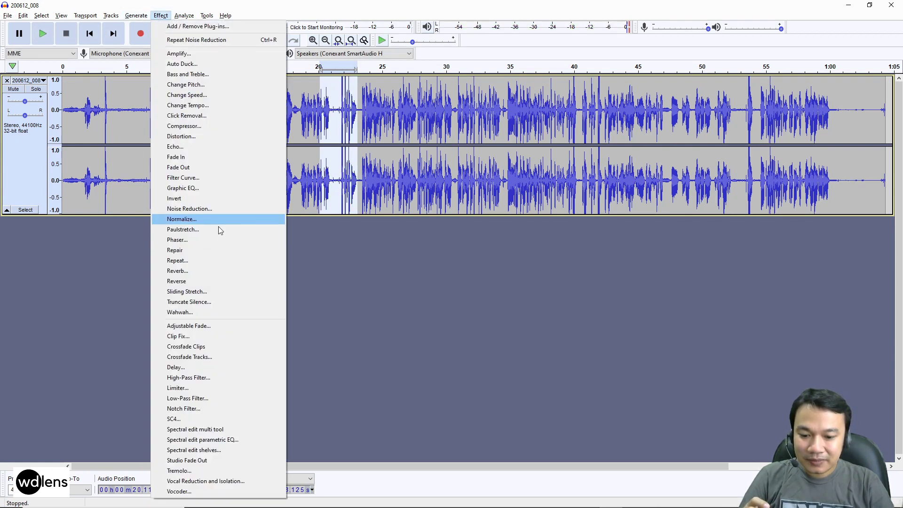
click(213, 209)
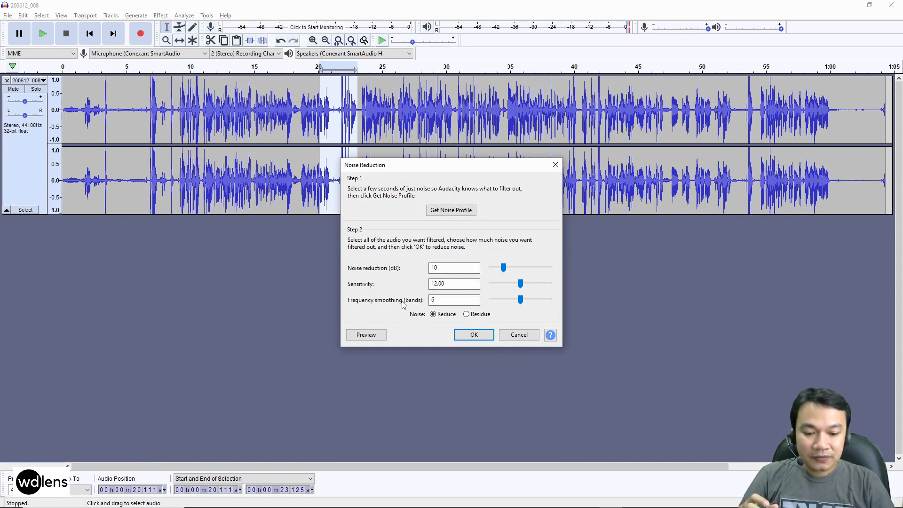
click(518, 303)
mouse_move(519, 306)
mouse_down()
mouse_move(485, 305)
mouse_move(561, 303)
mouse_move(522, 304)
mouse_up()
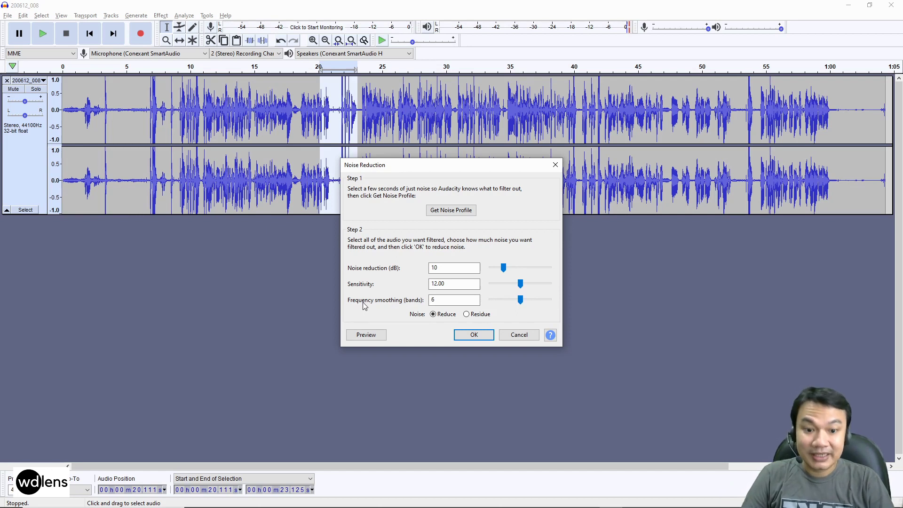
click(467, 314)
click(433, 314)
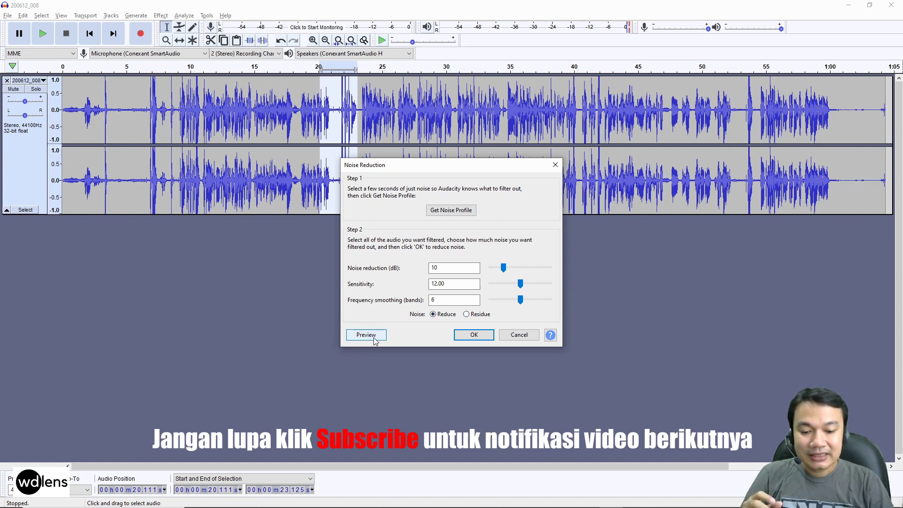
click(374, 339)
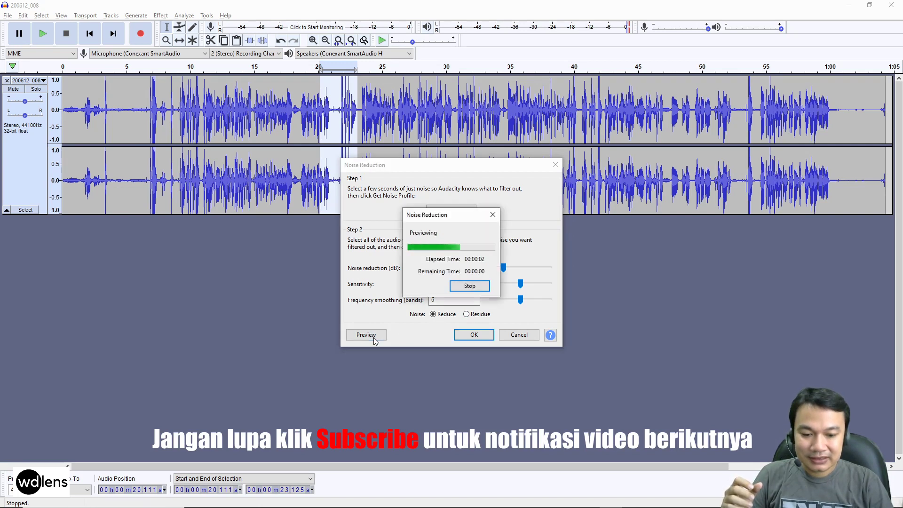
- Preview the noise being removed using the Residue option, switch back to Reduce, and cancel Noise Reduction
click(471, 315)
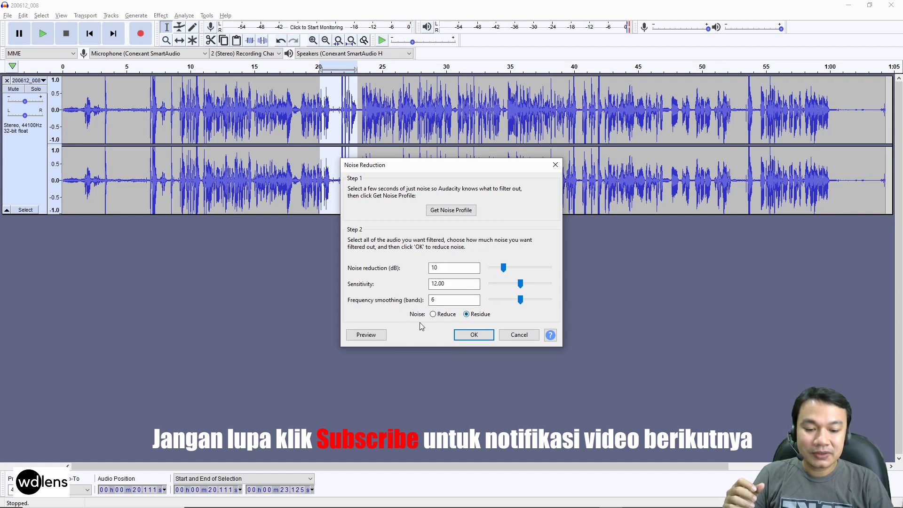
click(366, 335)
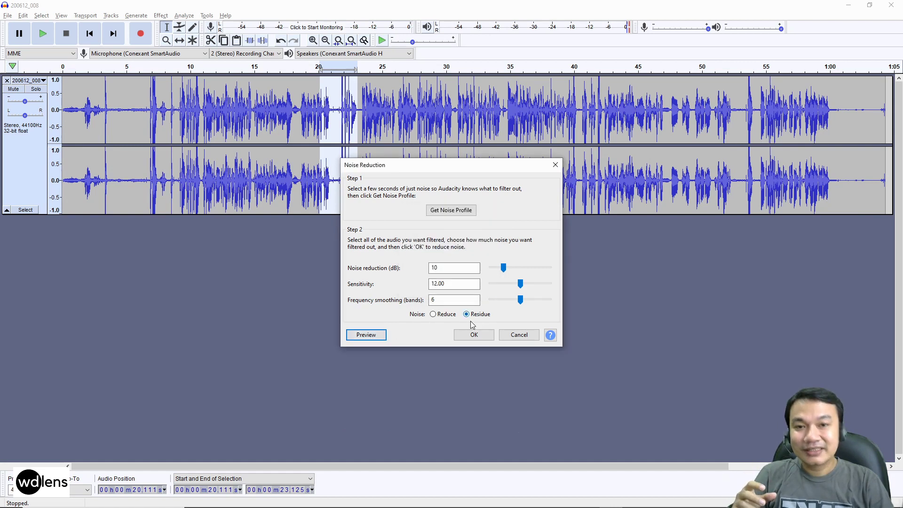
click(433, 315)
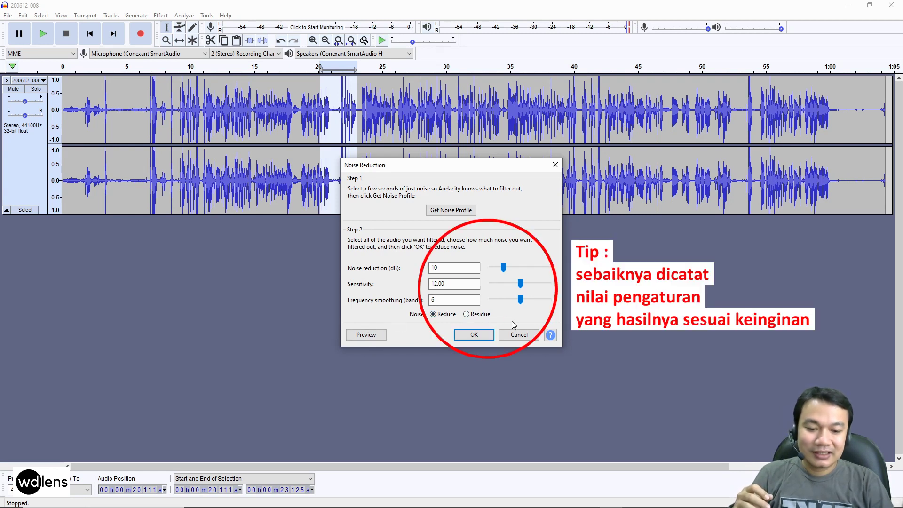
click(519, 334)
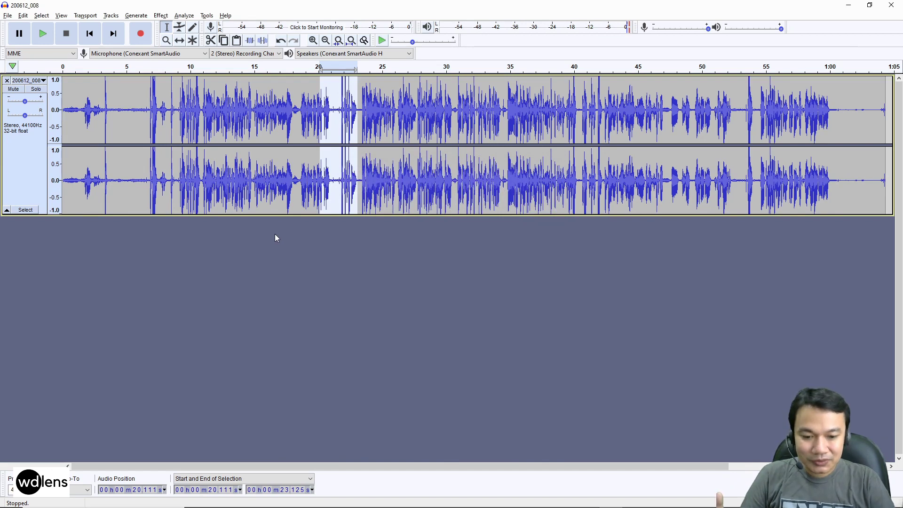
- Apply Noise Reduction to the entire track with 10 dB reduction, sensitivity 12.00, frequency smoothing 6 bands, and the Reduce option
click(268, 181)
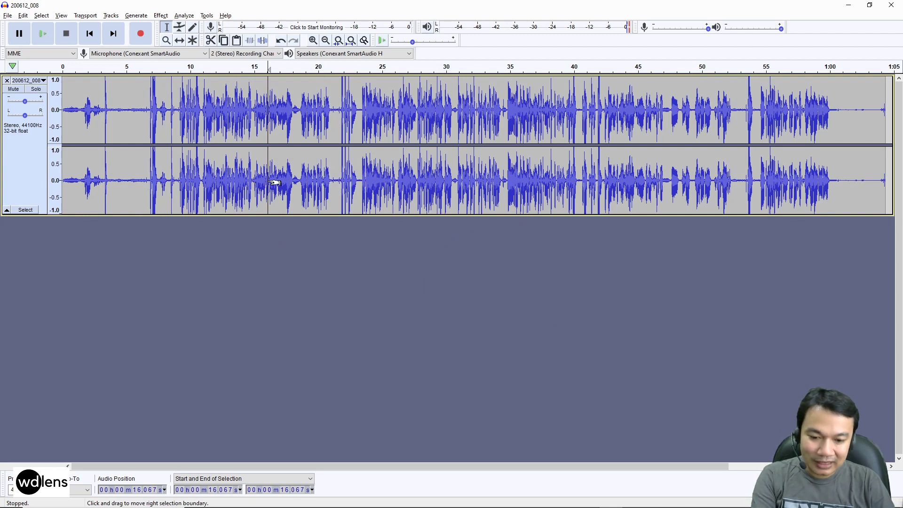
key(ctrl+a)
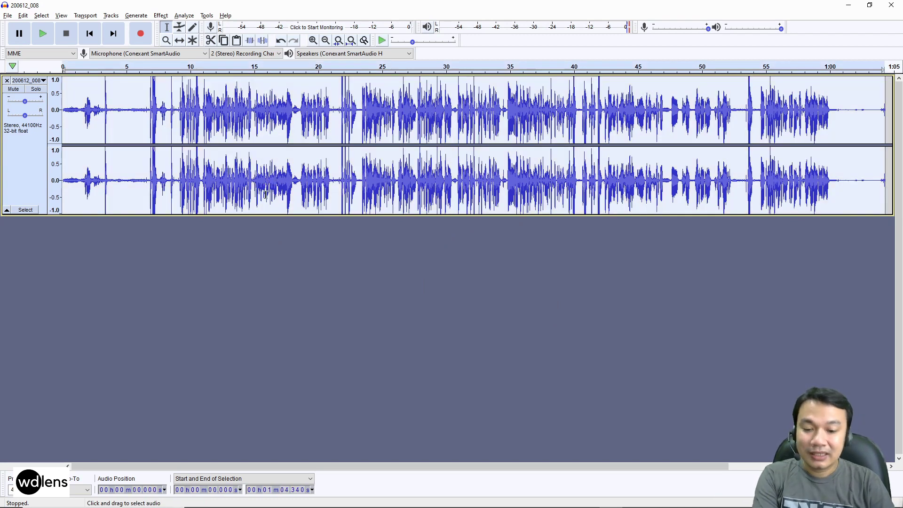
click(295, 252)
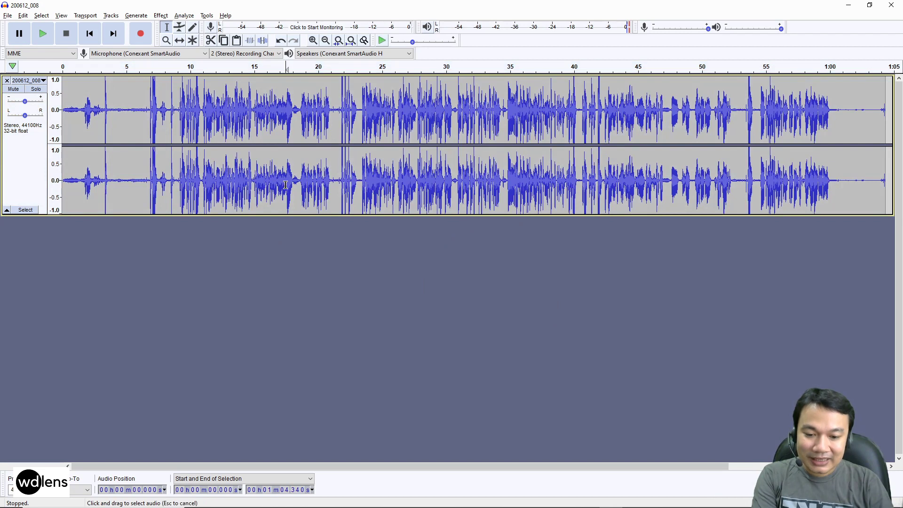
key(ctrl+a)
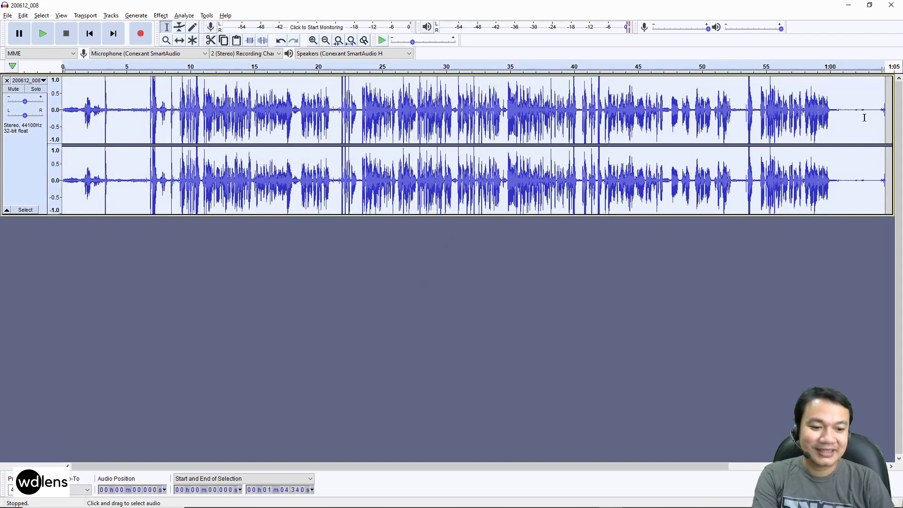
click(161, 16)
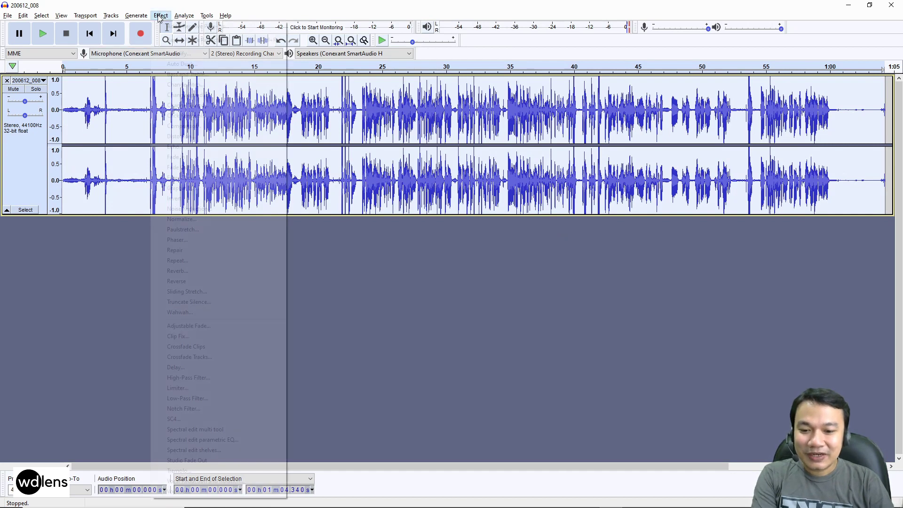
click(217, 210)
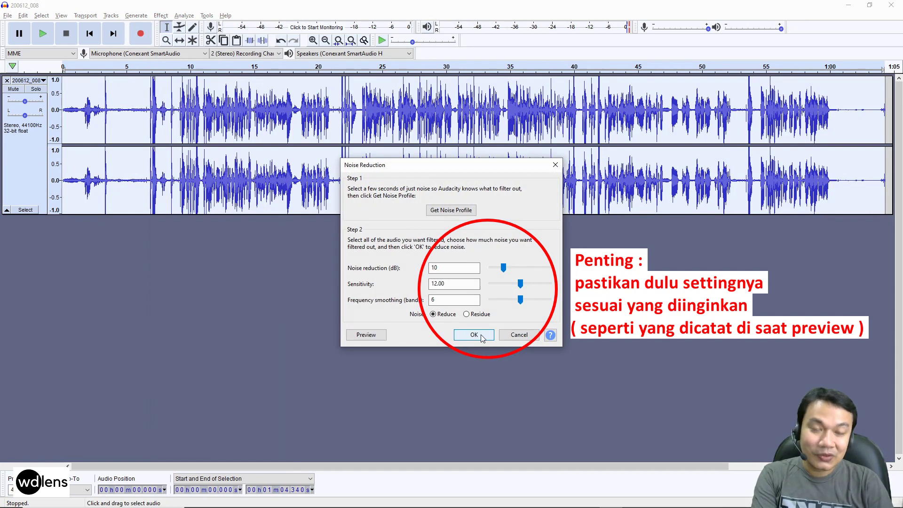
click(474, 335)
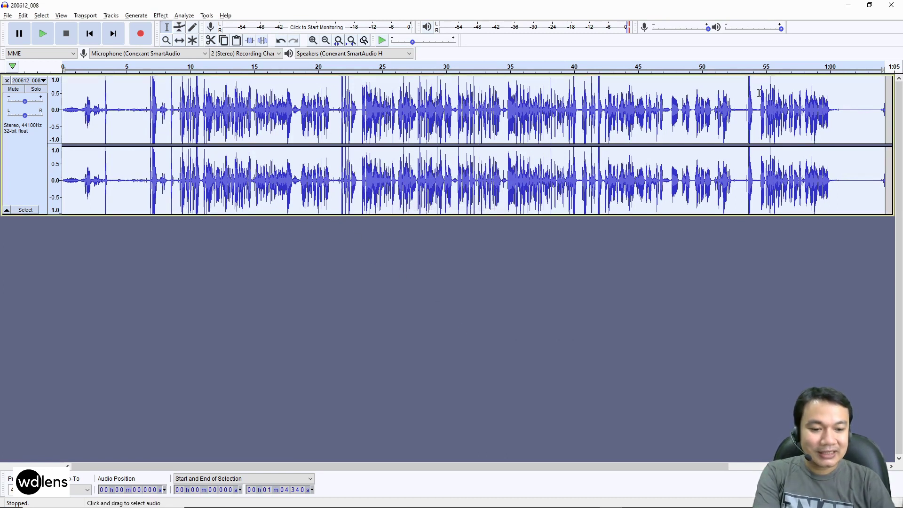
- Listen to the cleaned track from about 18.3 seconds and stop playback after a few seconds
click(296, 179)
click(45, 41)
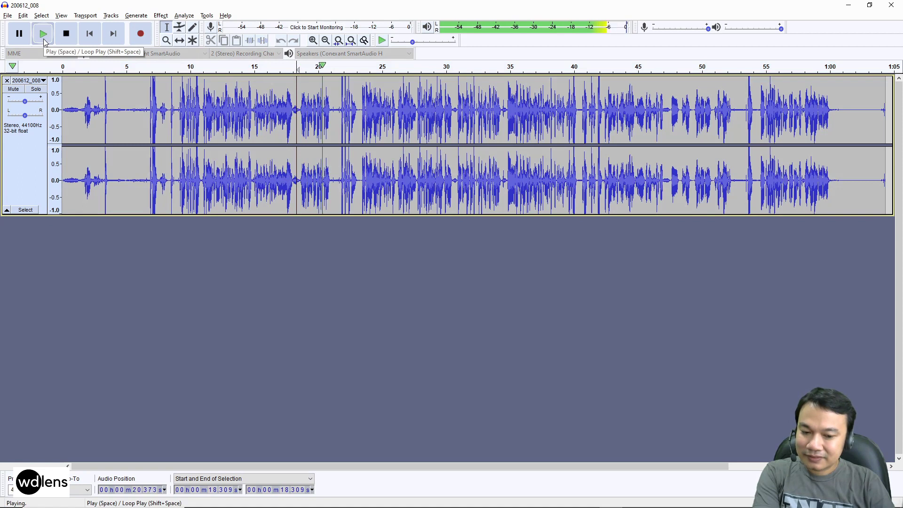
click(66, 34)
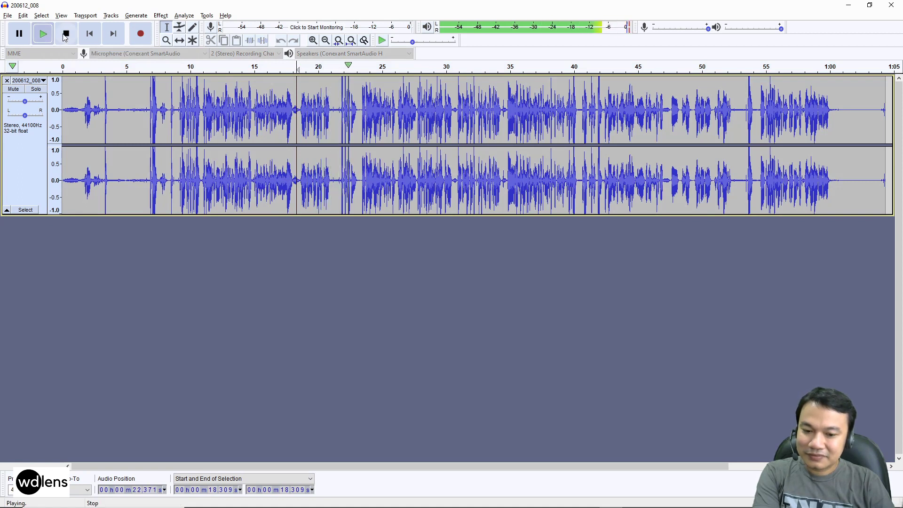
- Inspect the MP3 export settings for the cleaned track and cancel without saving
key(ctrl+a)
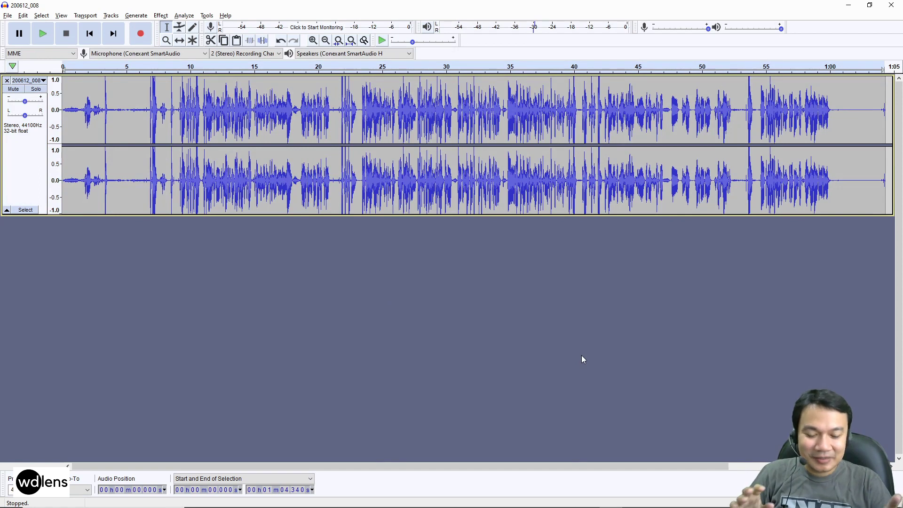
click(7, 16)
mouse_move(31, 90)
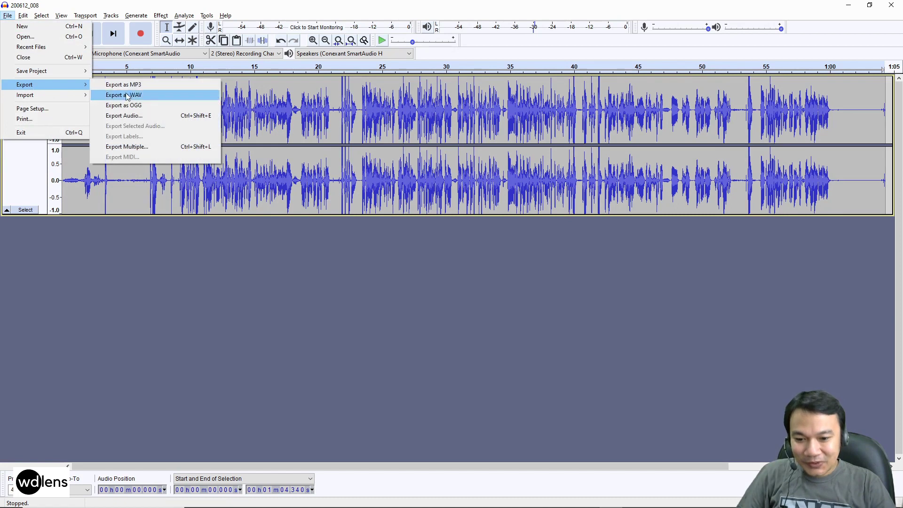
click(136, 86)
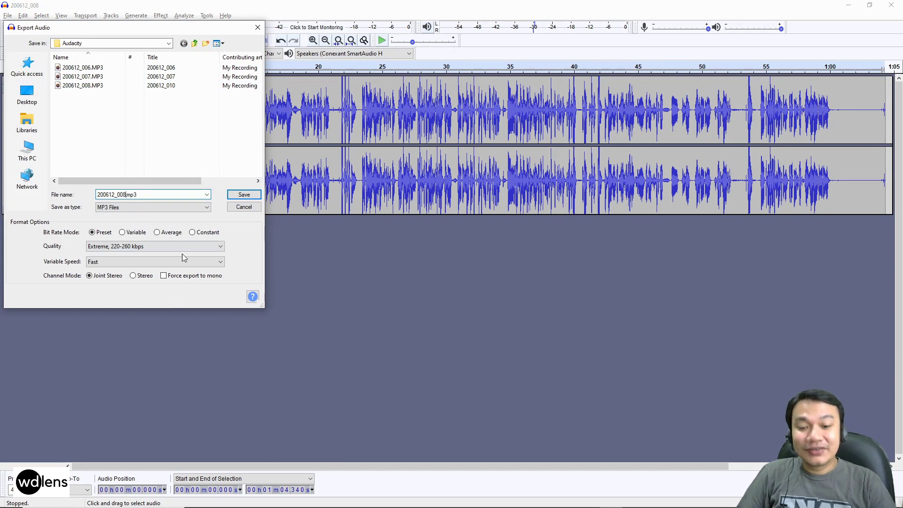
click(241, 208)
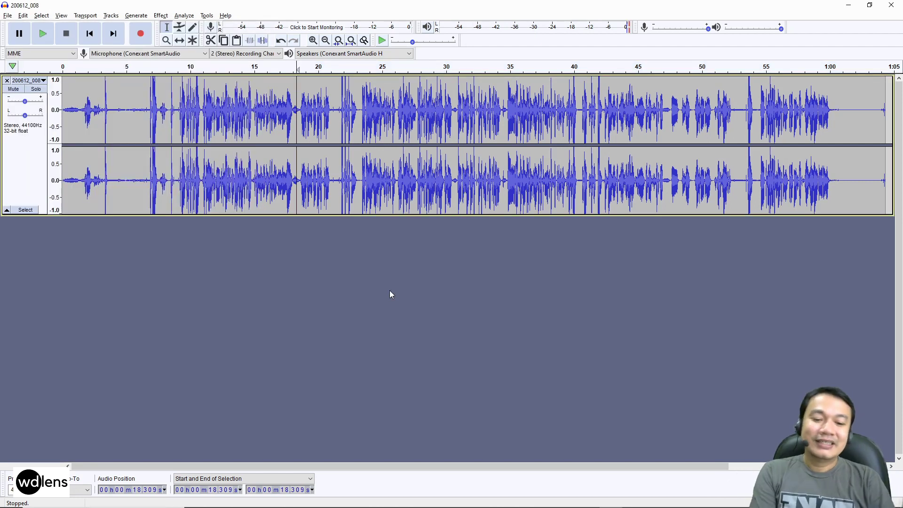